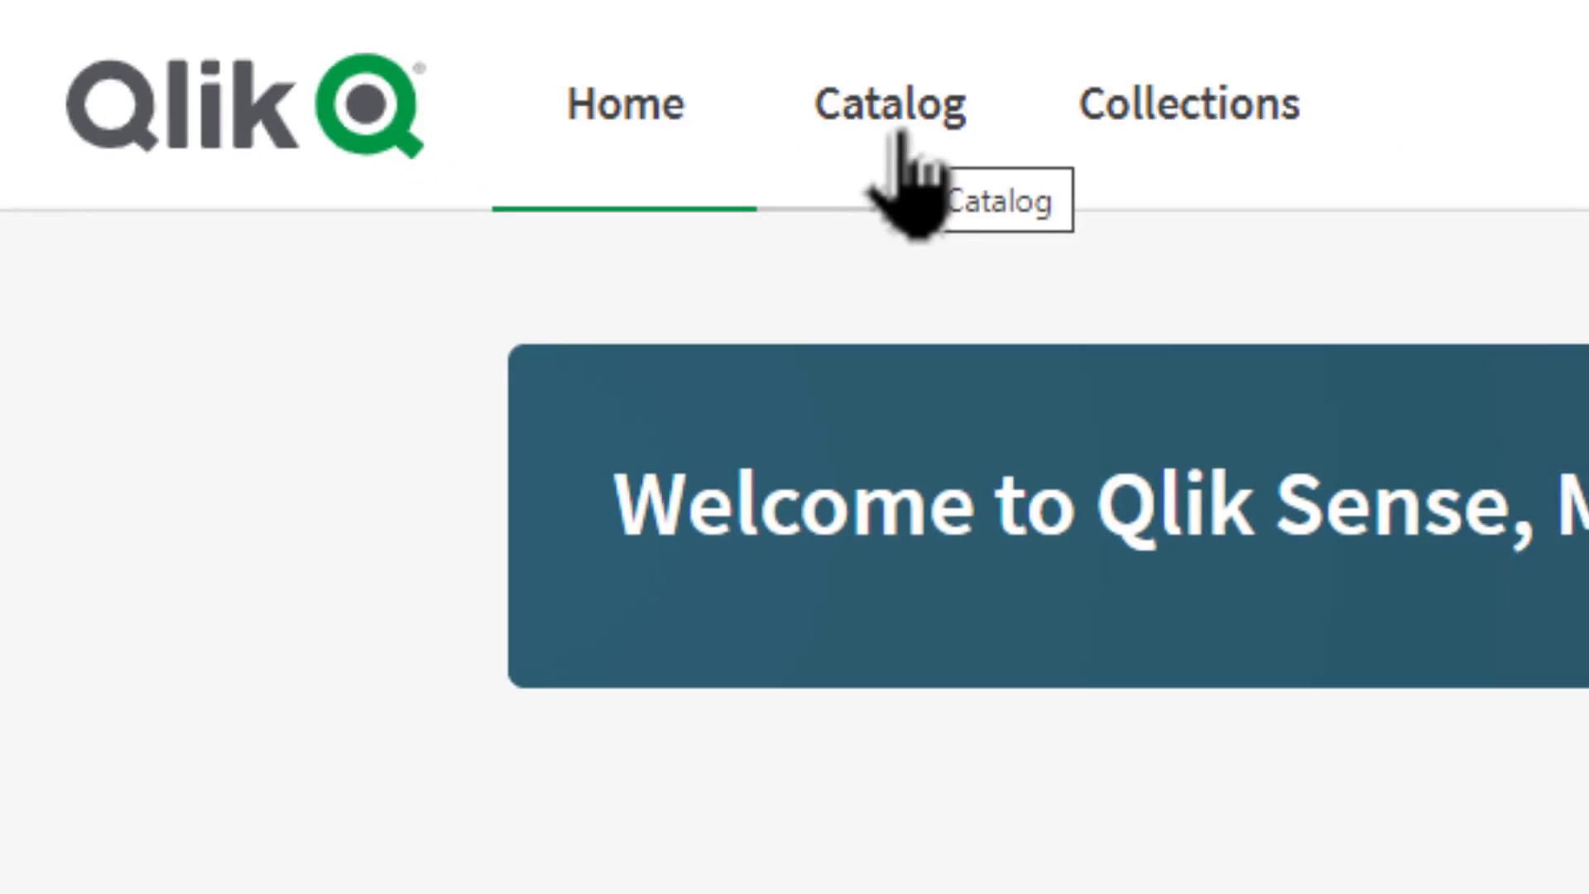
- Filter the Catalog to the Development space, check its settings menu, and show All filters
click(280, 52)
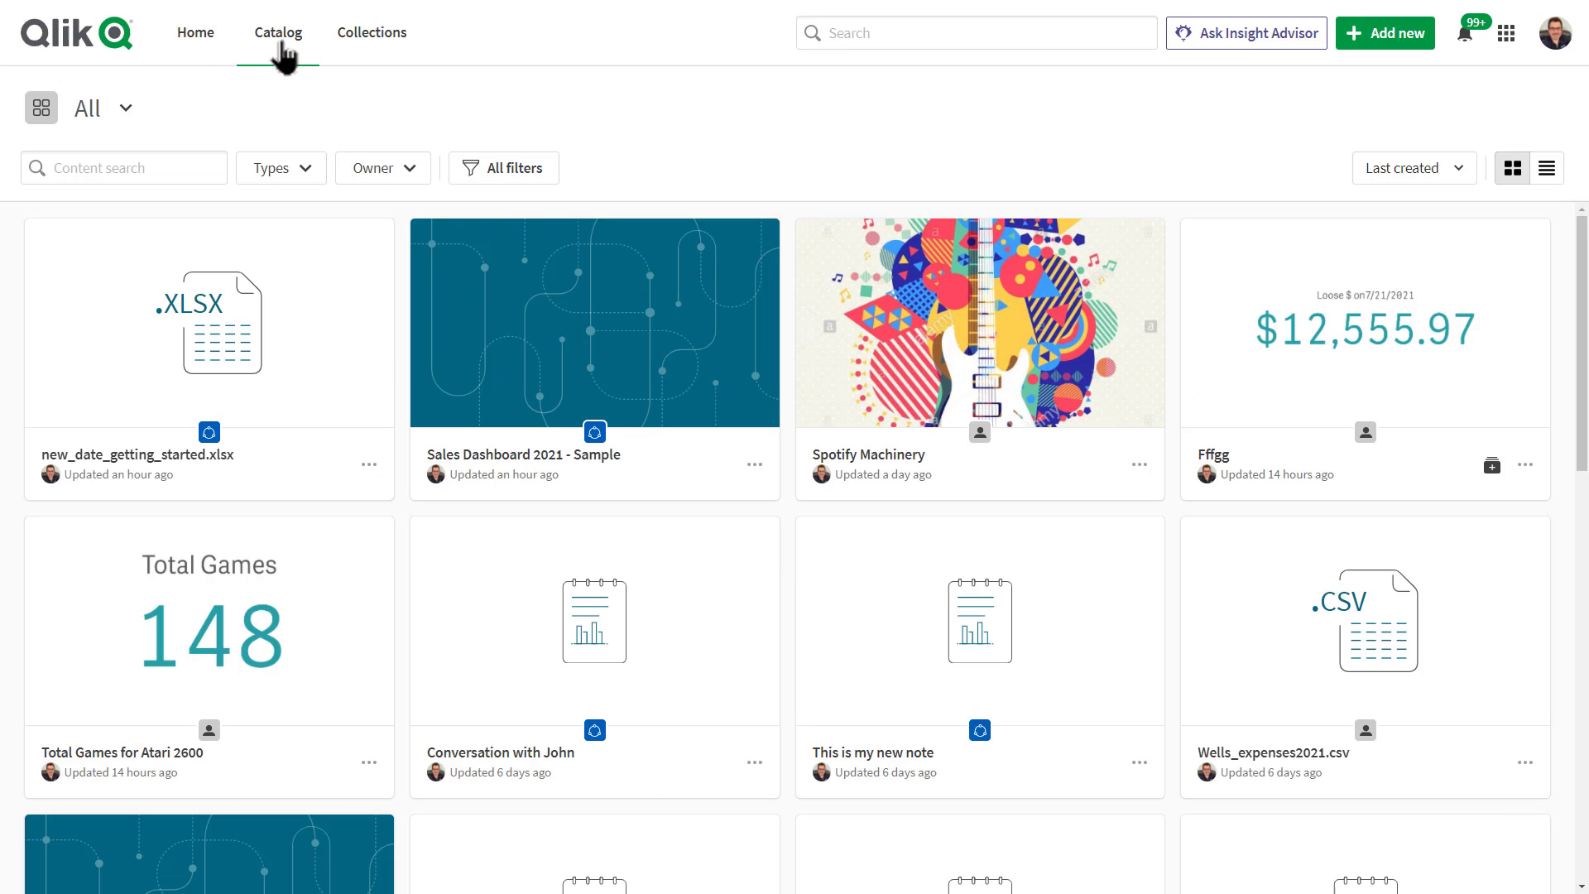
click(125, 112)
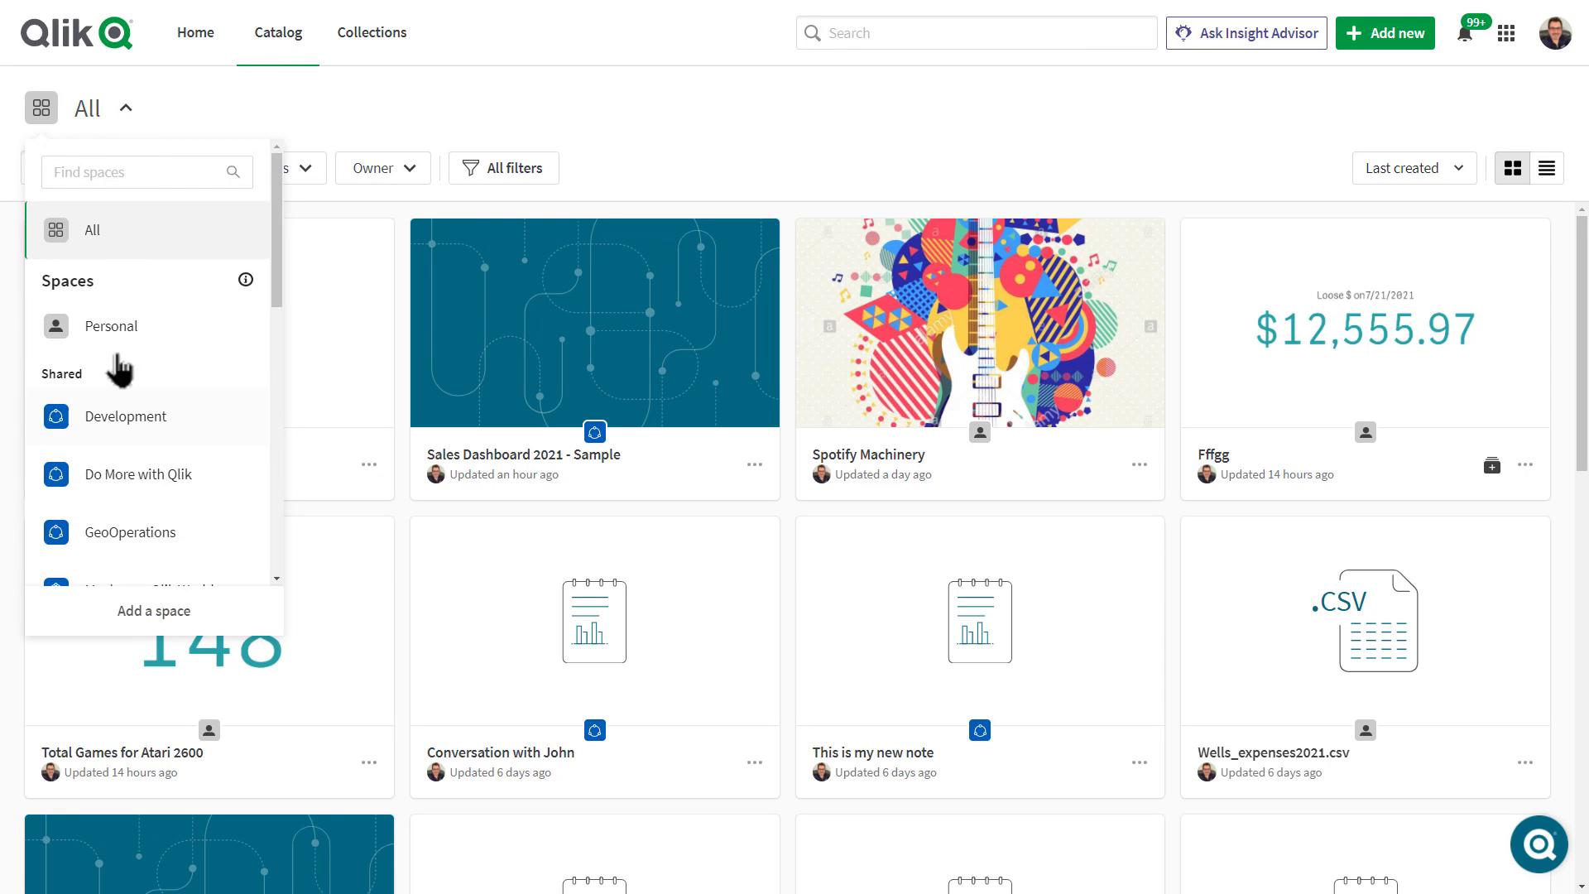
click(125, 416)
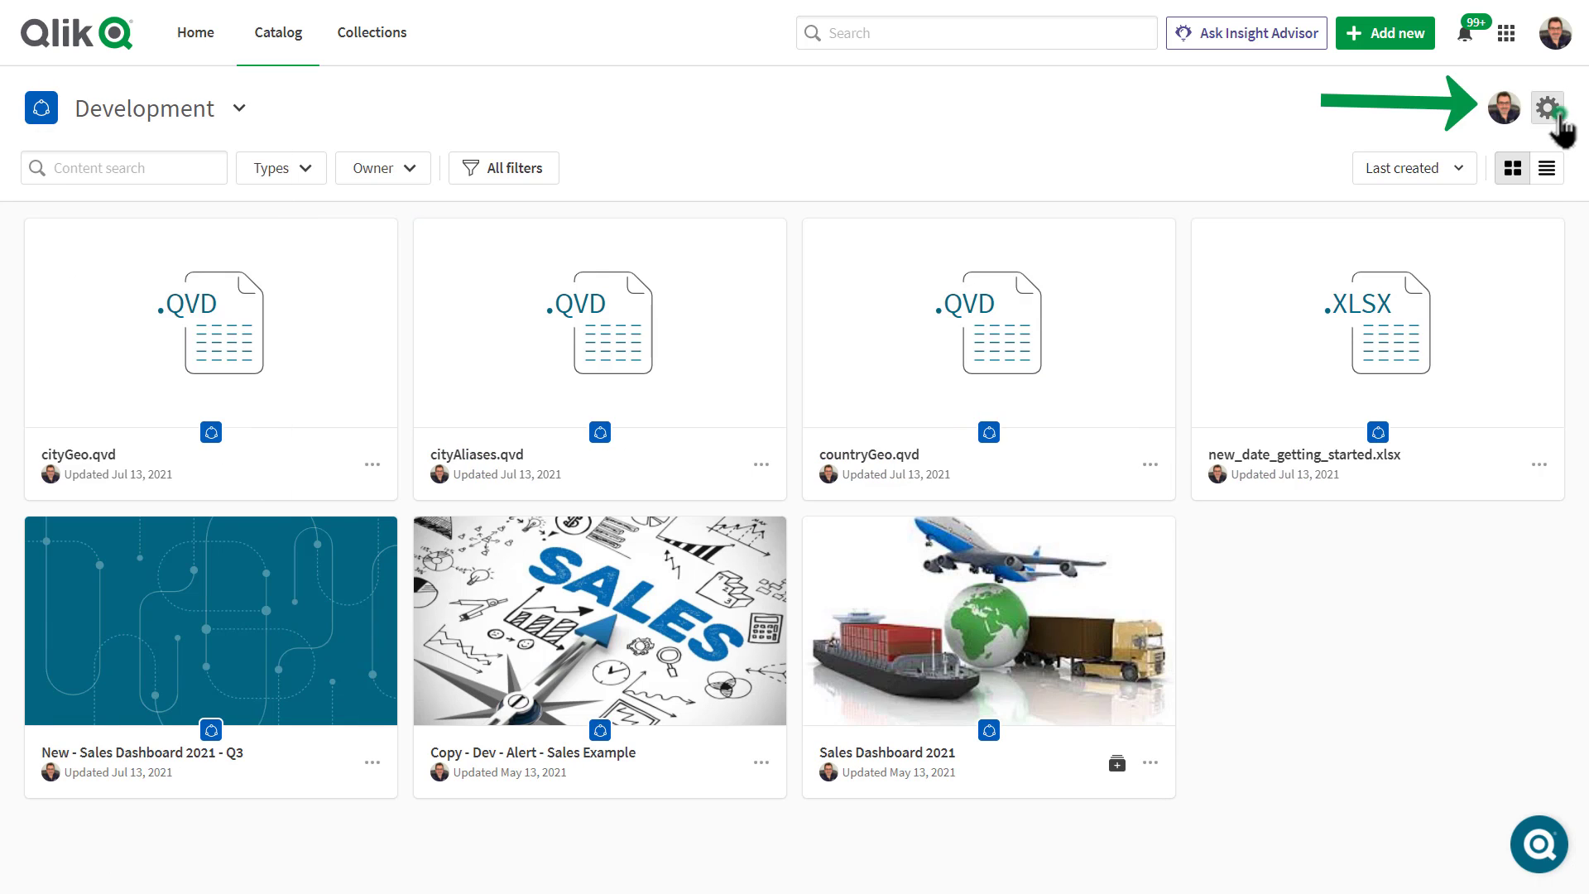
click(1545, 113)
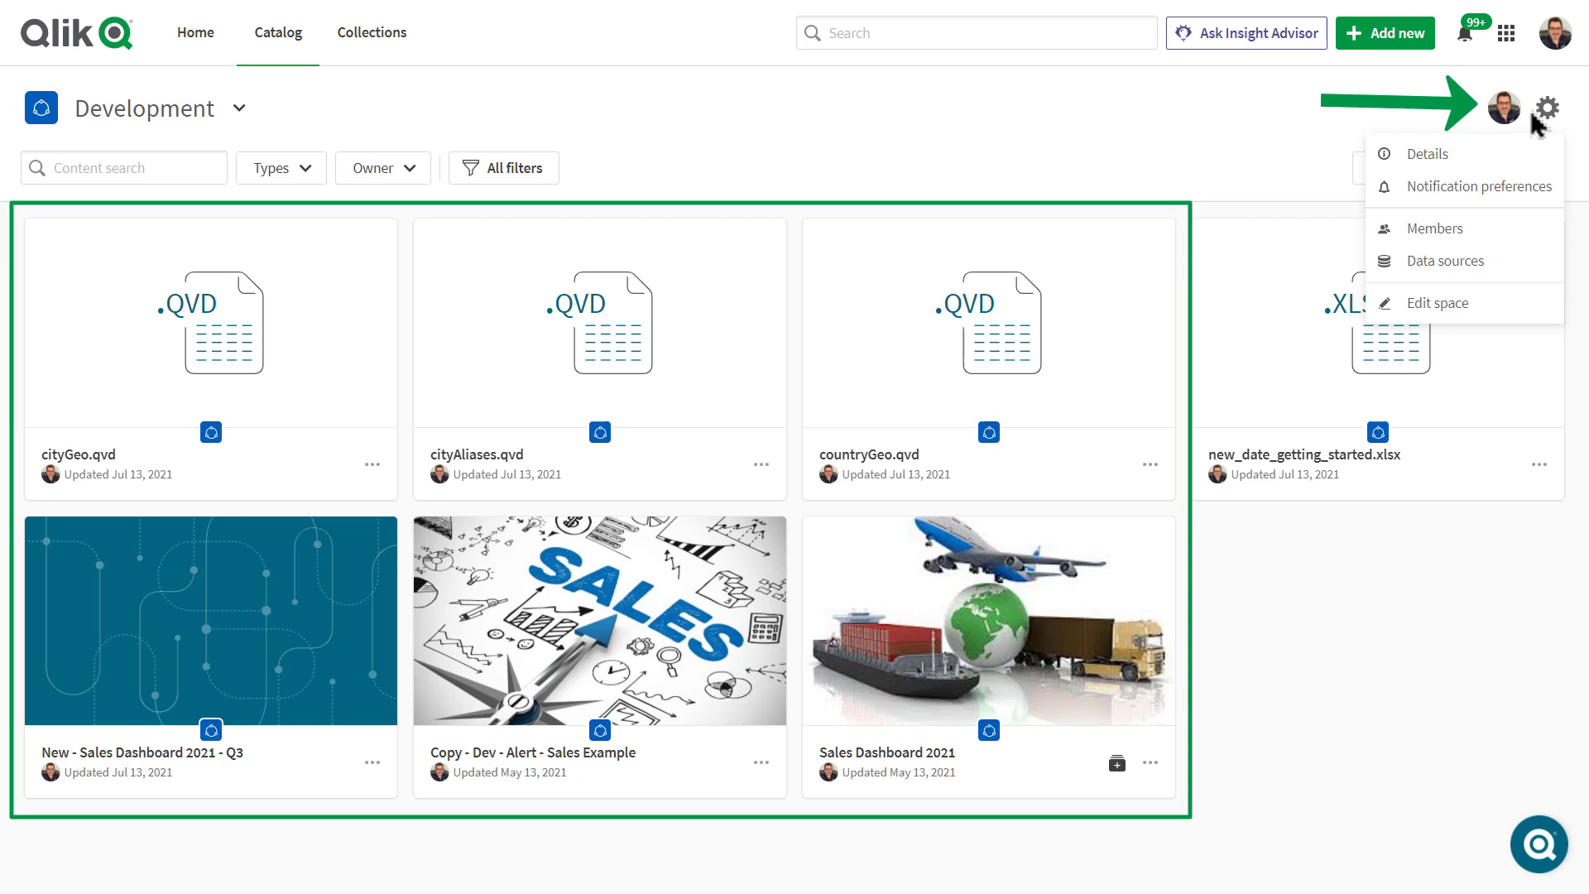
click(485, 171)
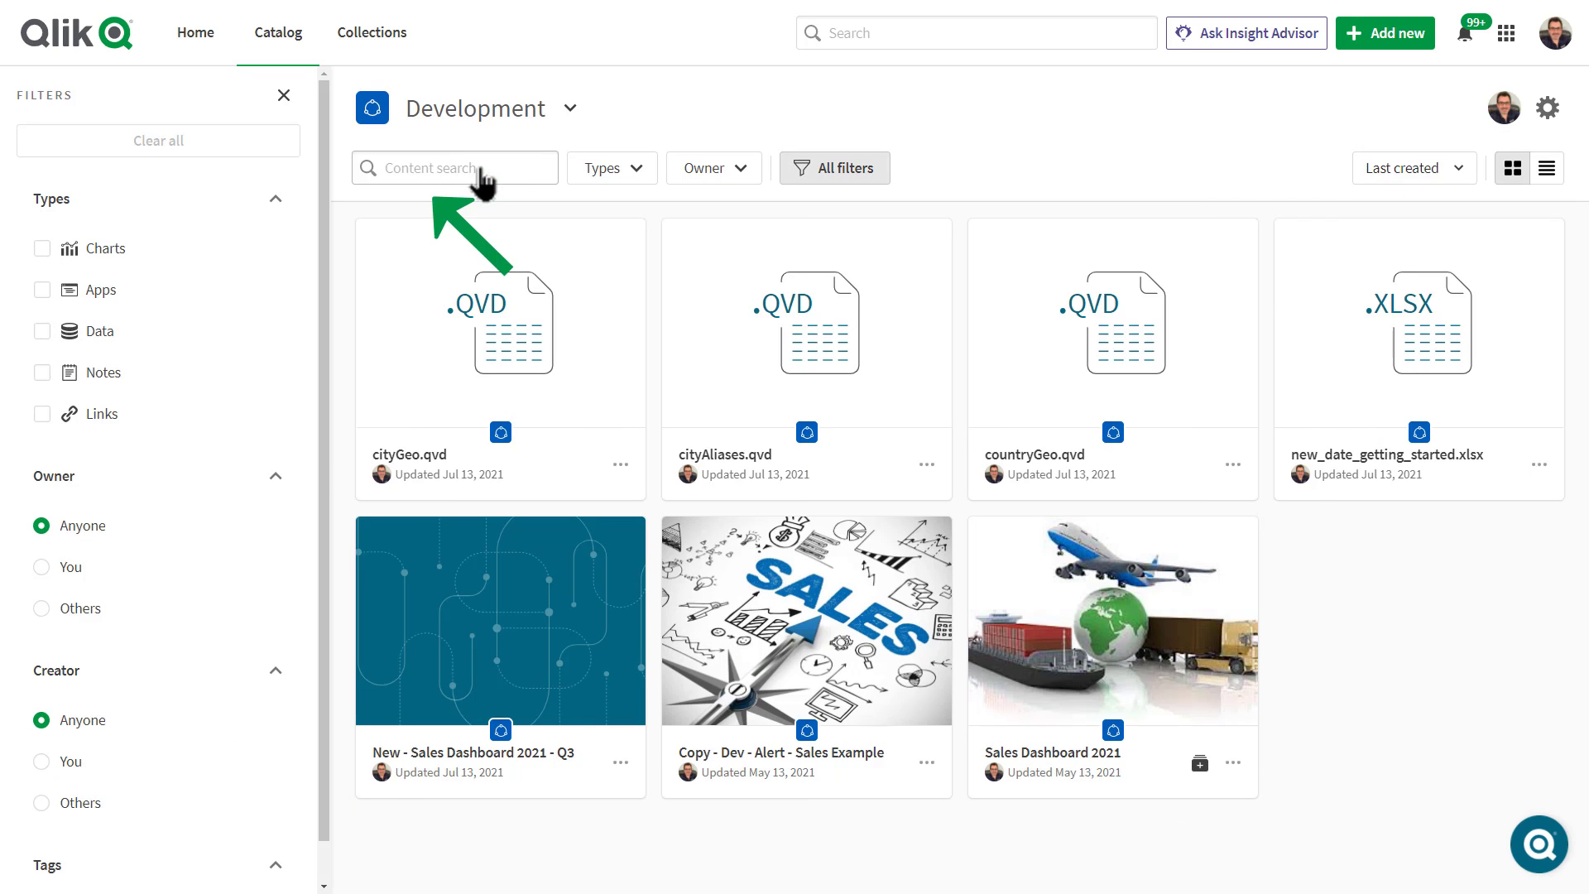
- Filter to Charts, Apps, Data, Notes and Links types, with Owner set to You
click(43, 250)
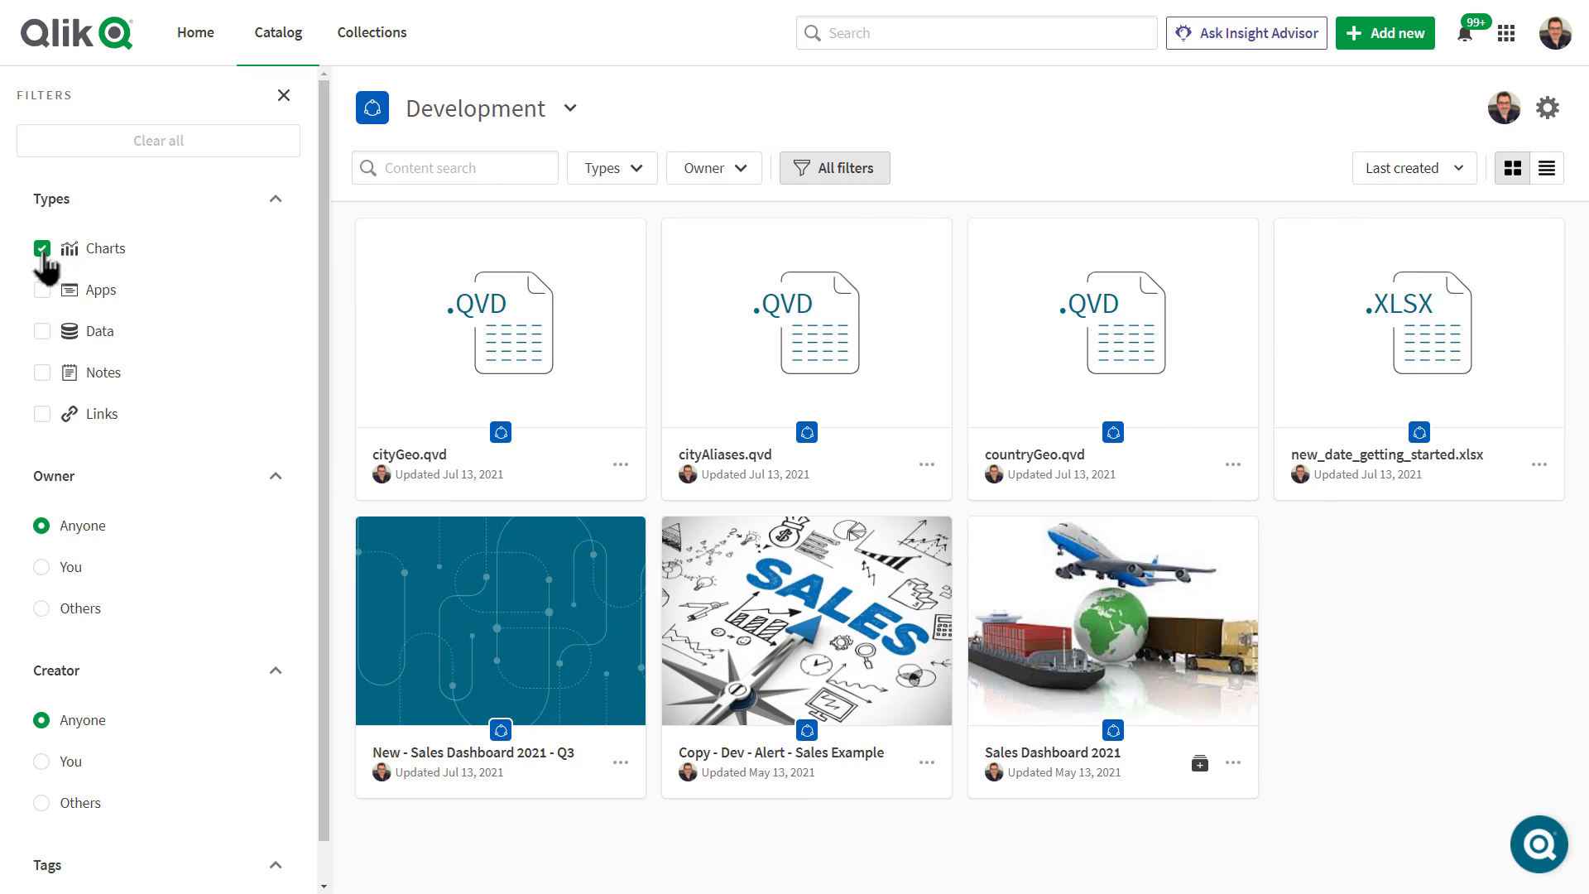
click(43, 291)
click(42, 331)
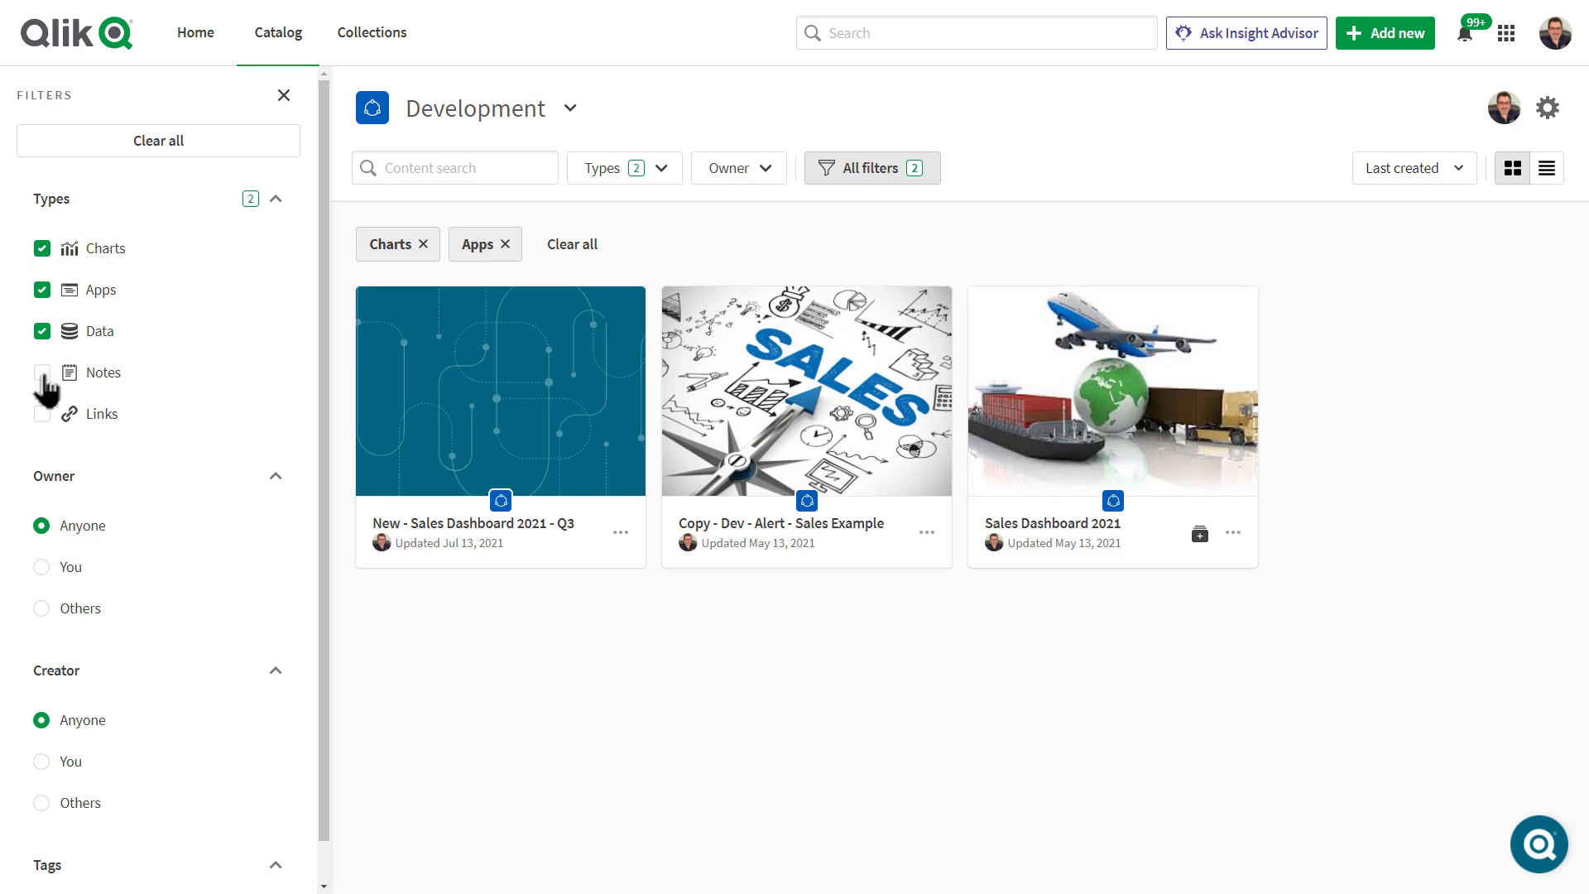
click(42, 373)
click(43, 413)
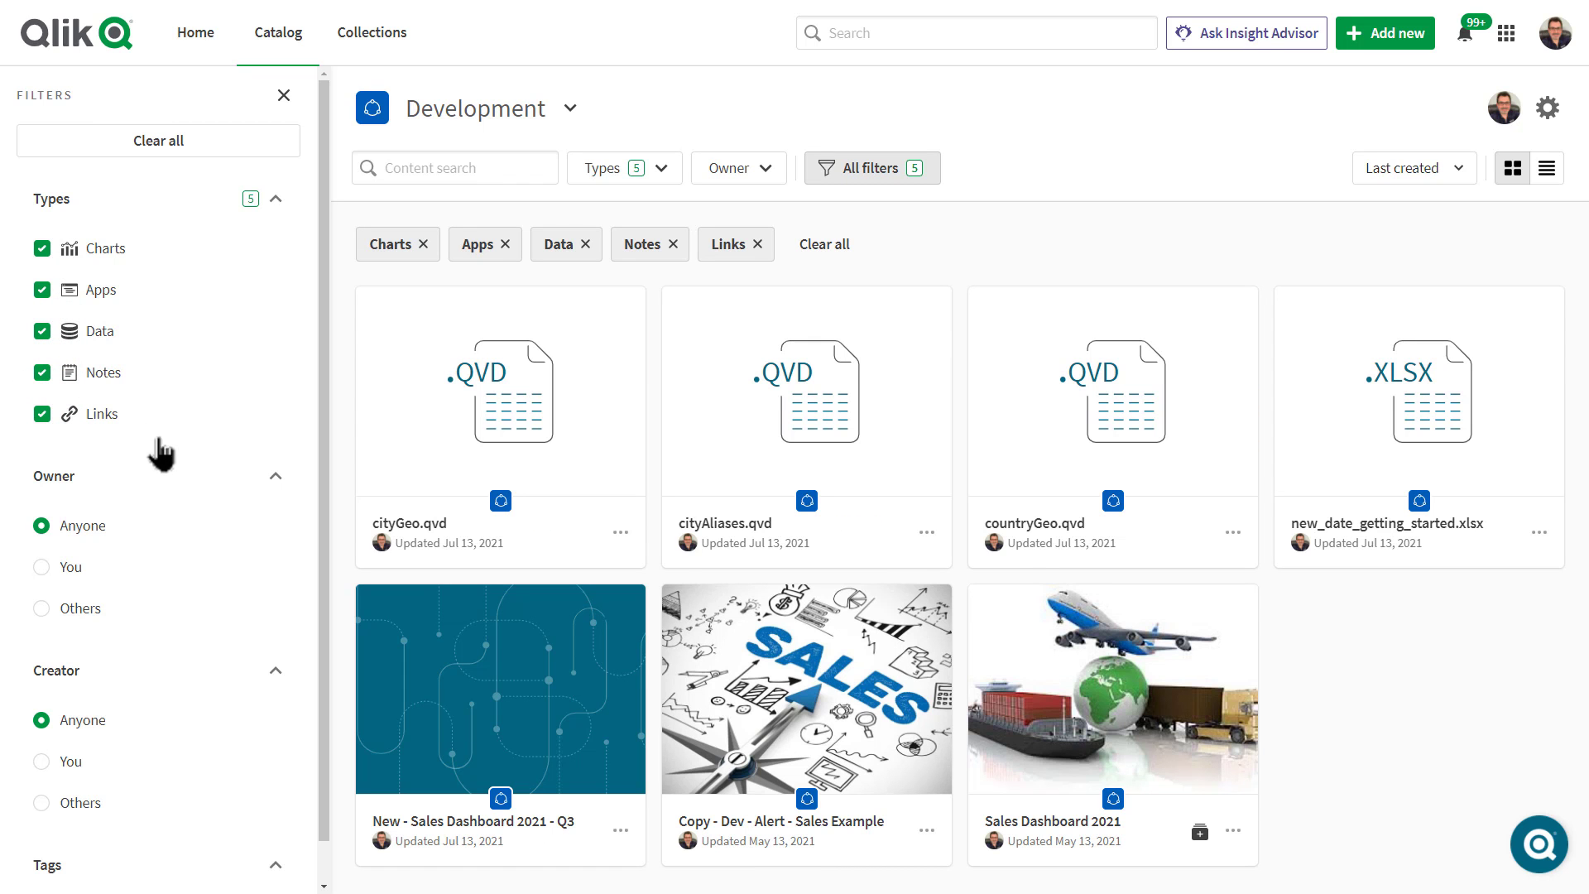
click(40, 567)
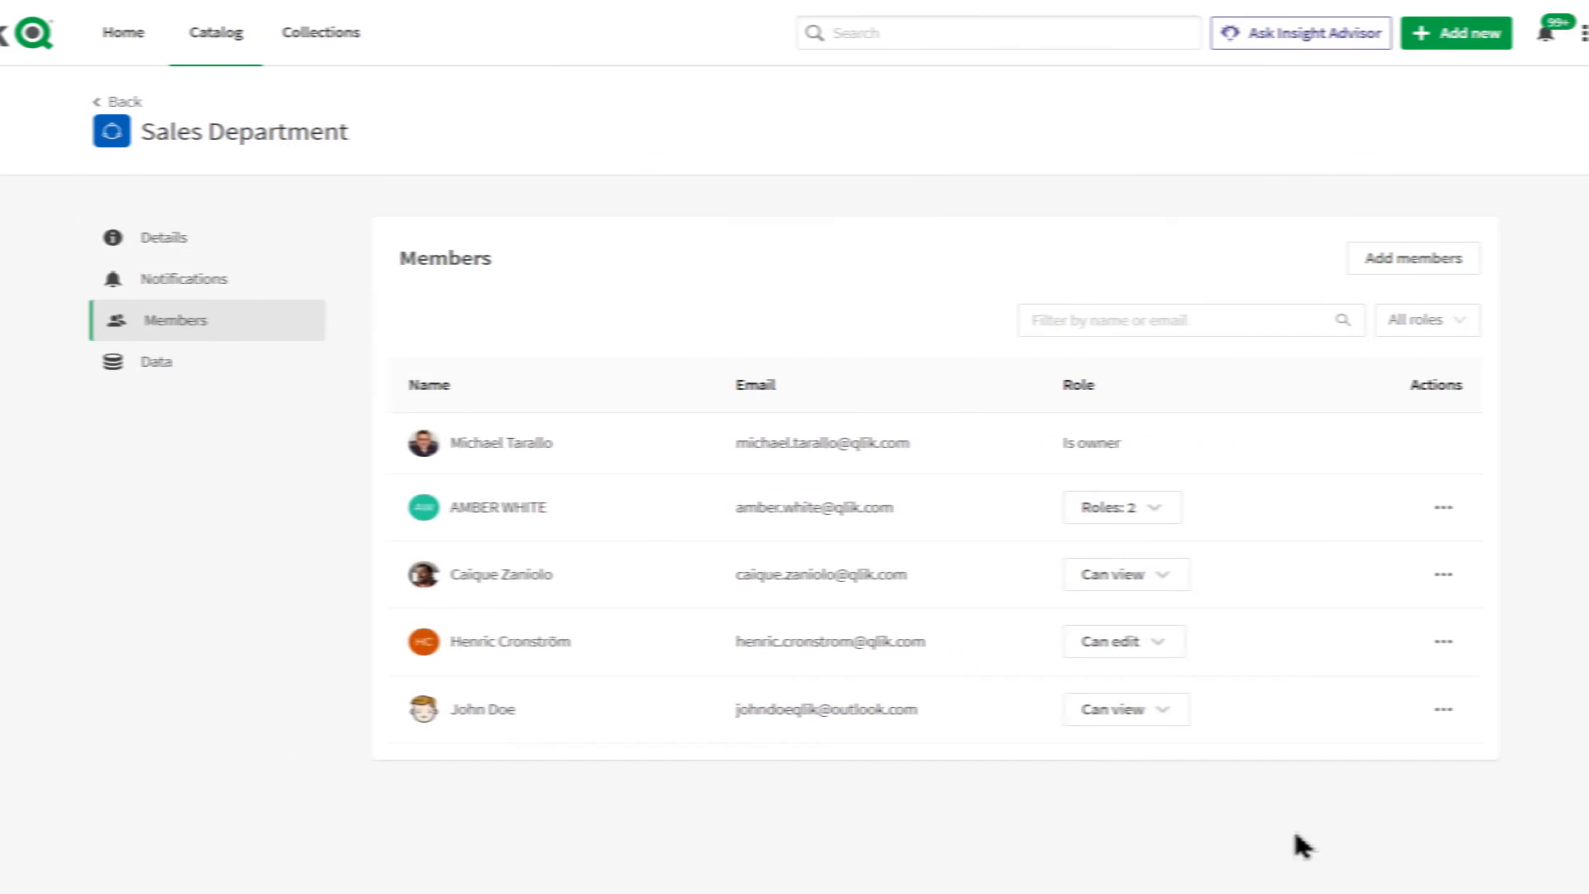
- Give the Sales Department member Can consume data instead of Can view
click(1133, 711)
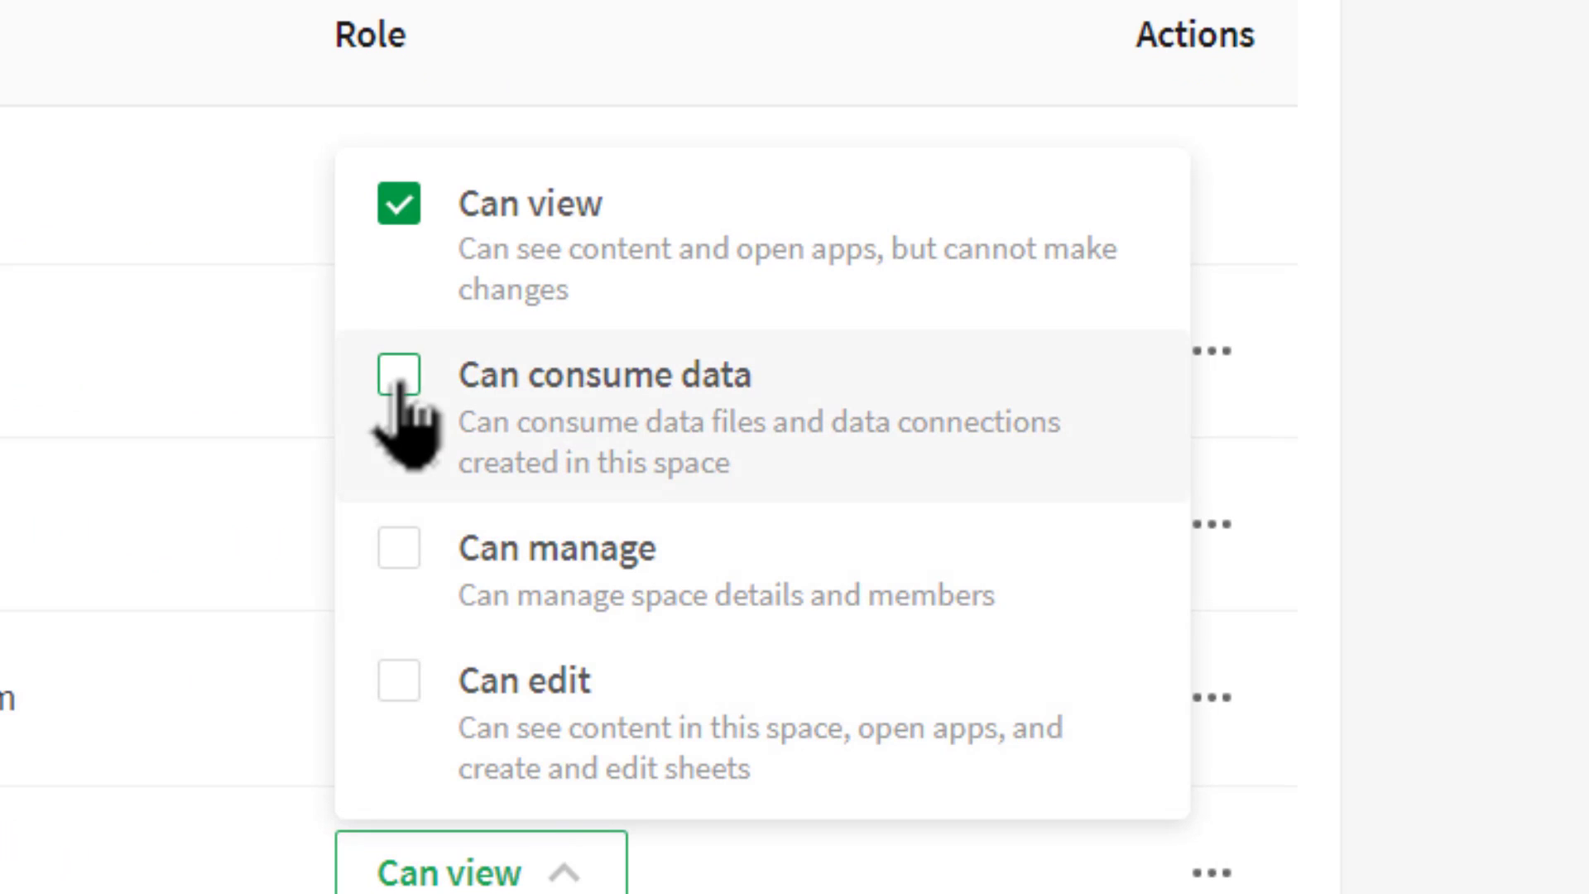
click(400, 385)
click(400, 208)
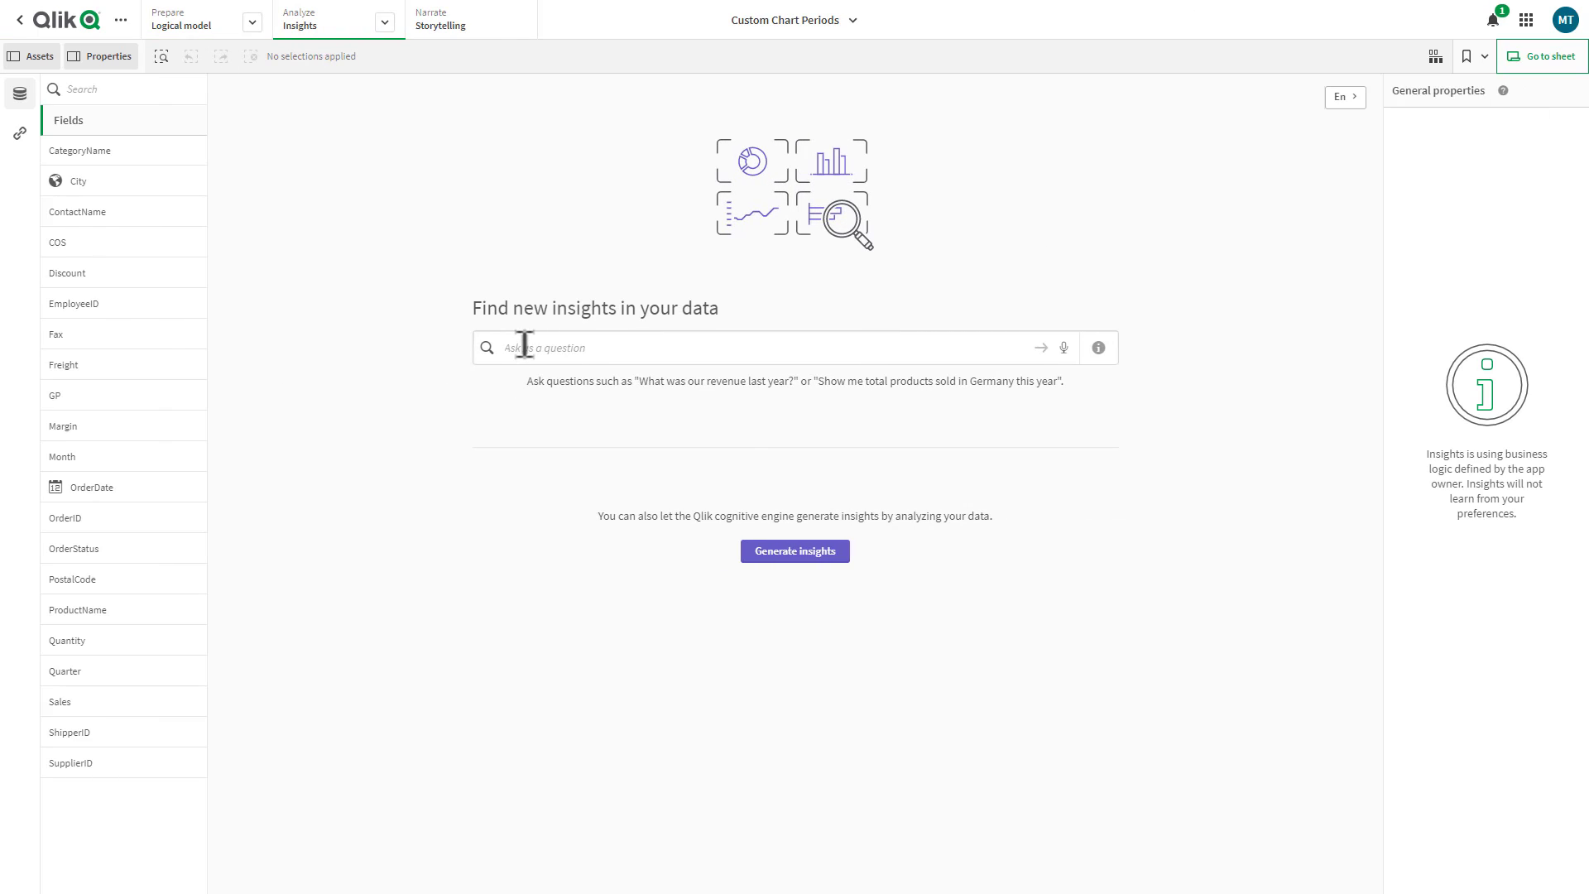
text(sales for Bath Clothes)
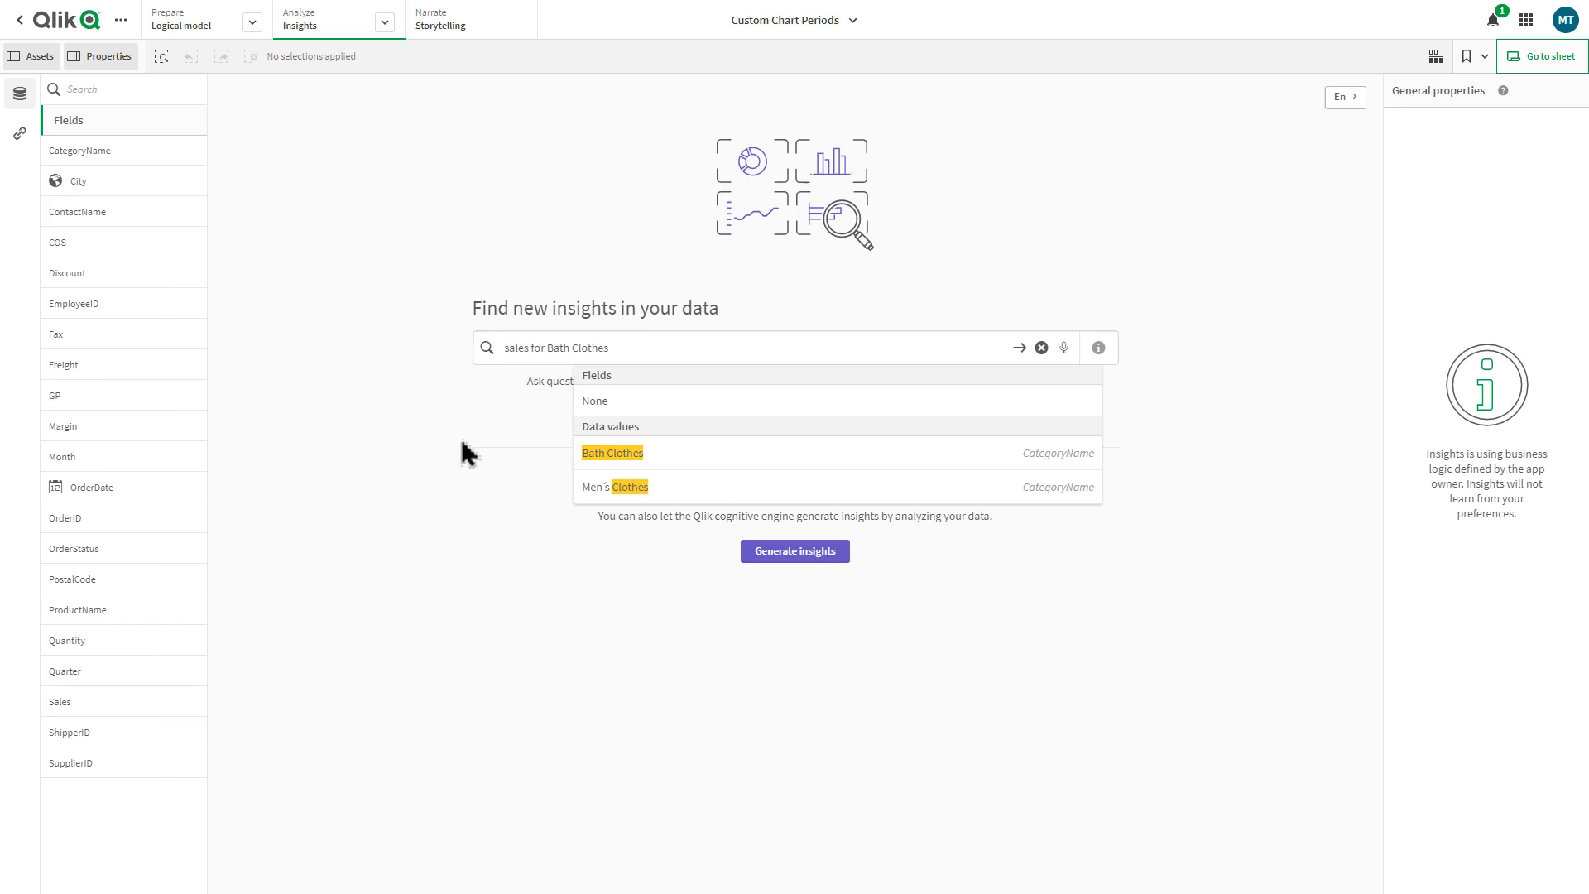
- Ask Insight Advisor 'sales for Bath Clothes' and select the 49.85k sum(Sales) KPI
key(Return)
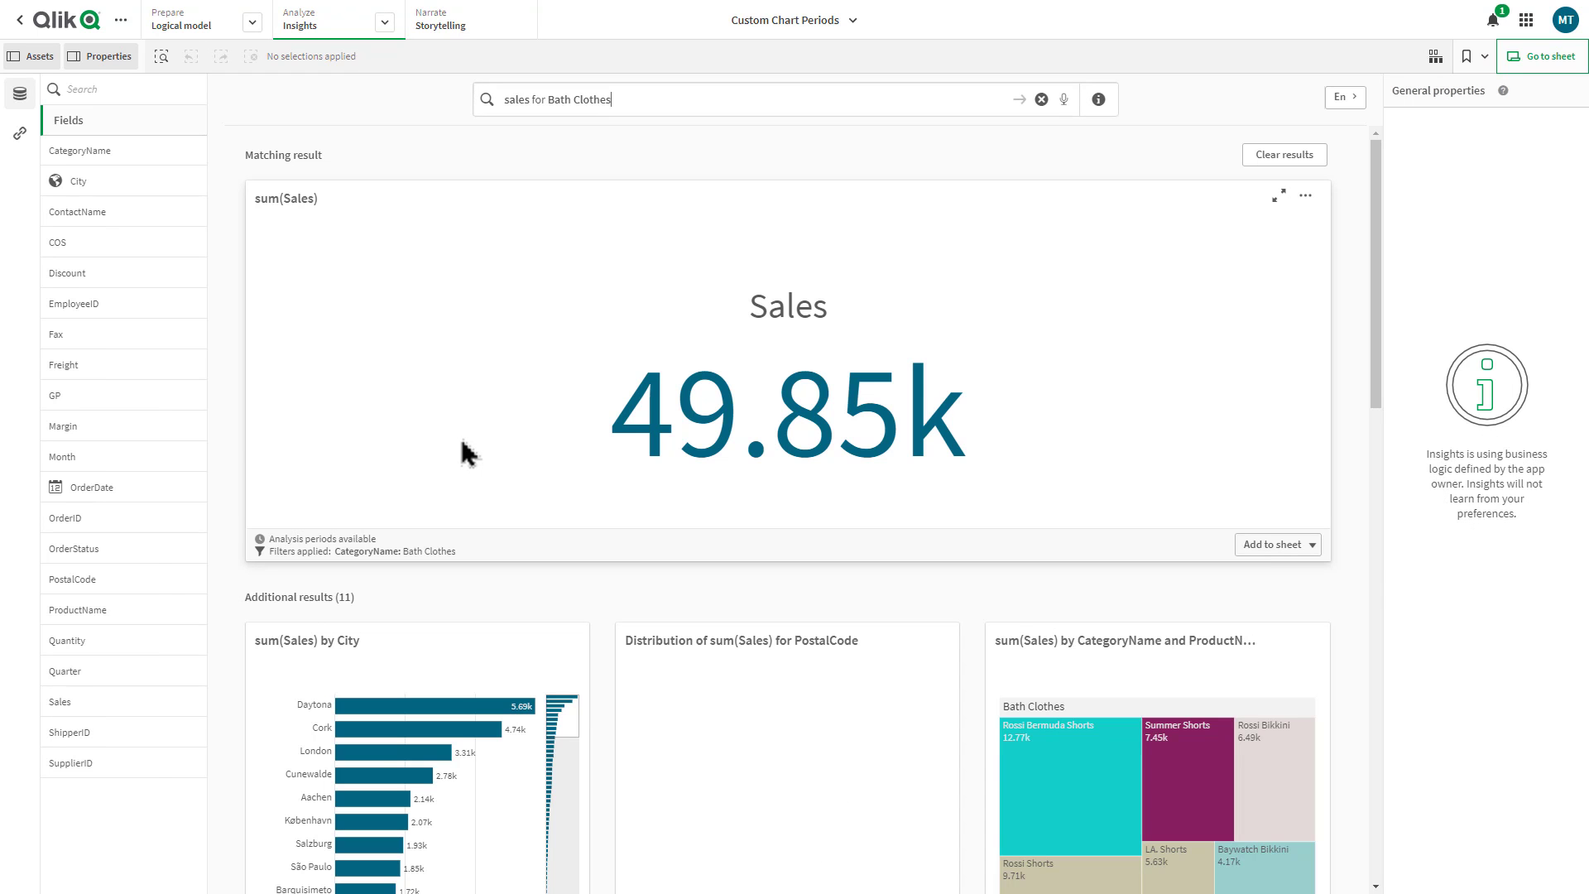
click(462, 453)
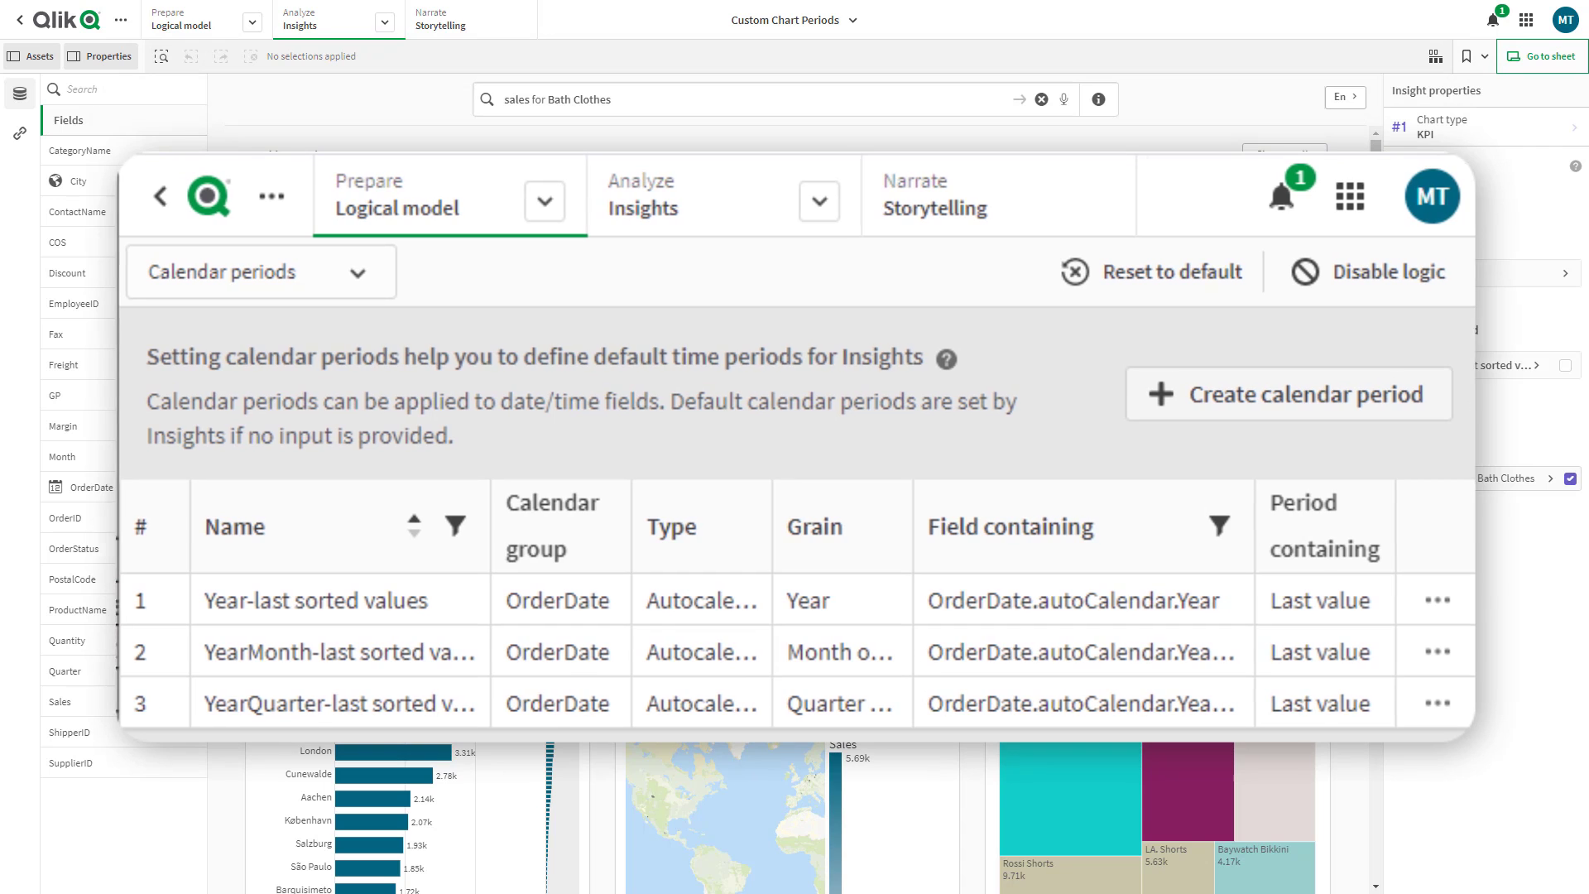
- Under Analysis period, set the Sales KPI's Period 1 to 2018-Feb
click(1459, 371)
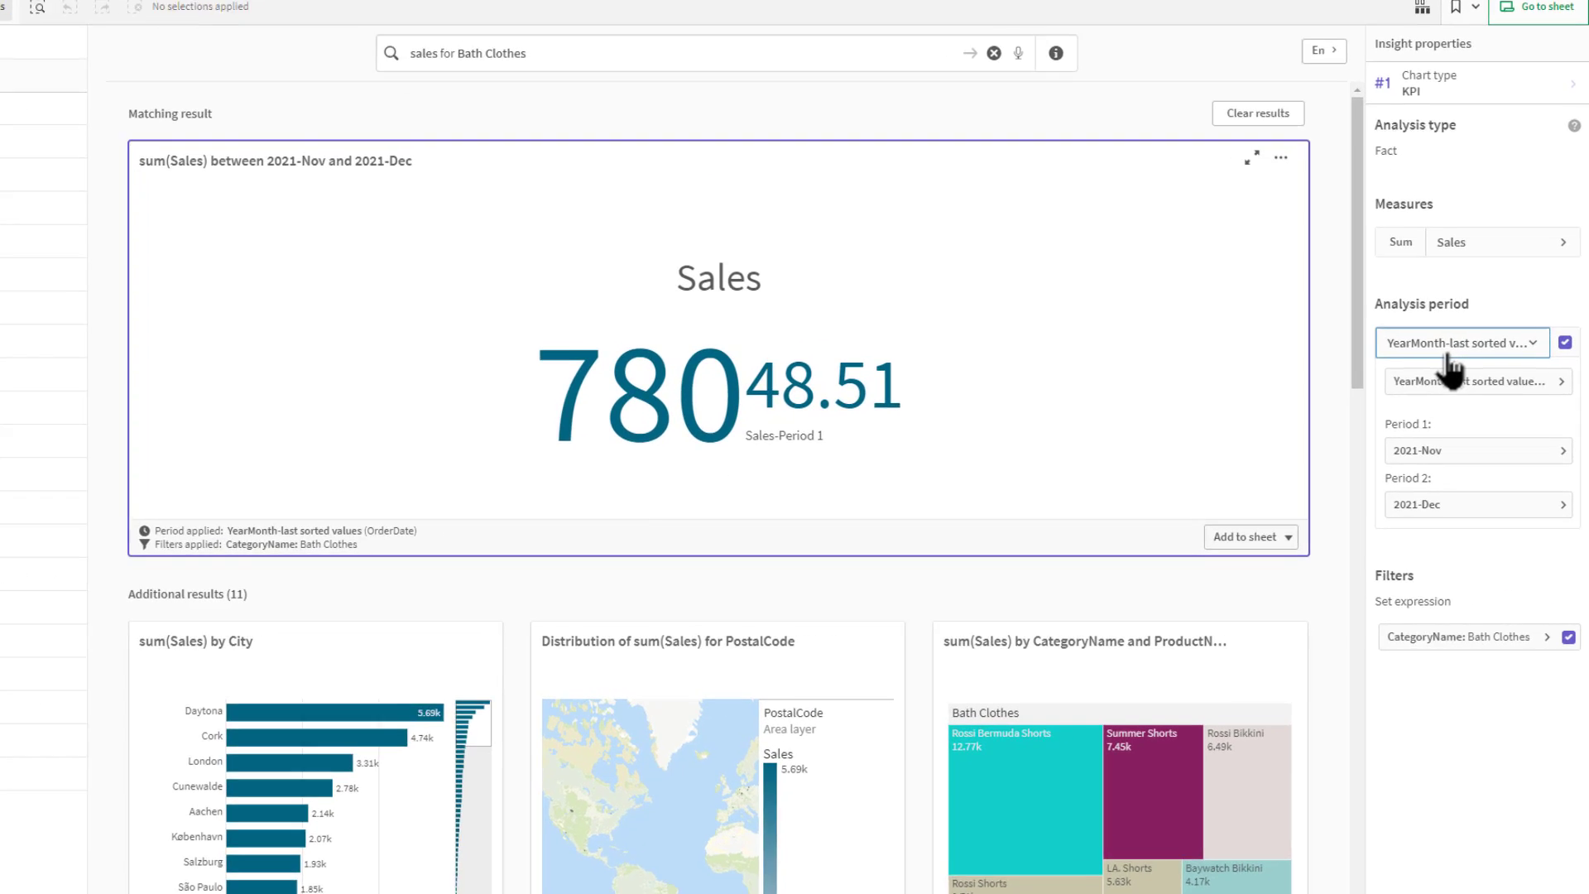
click(1402, 365)
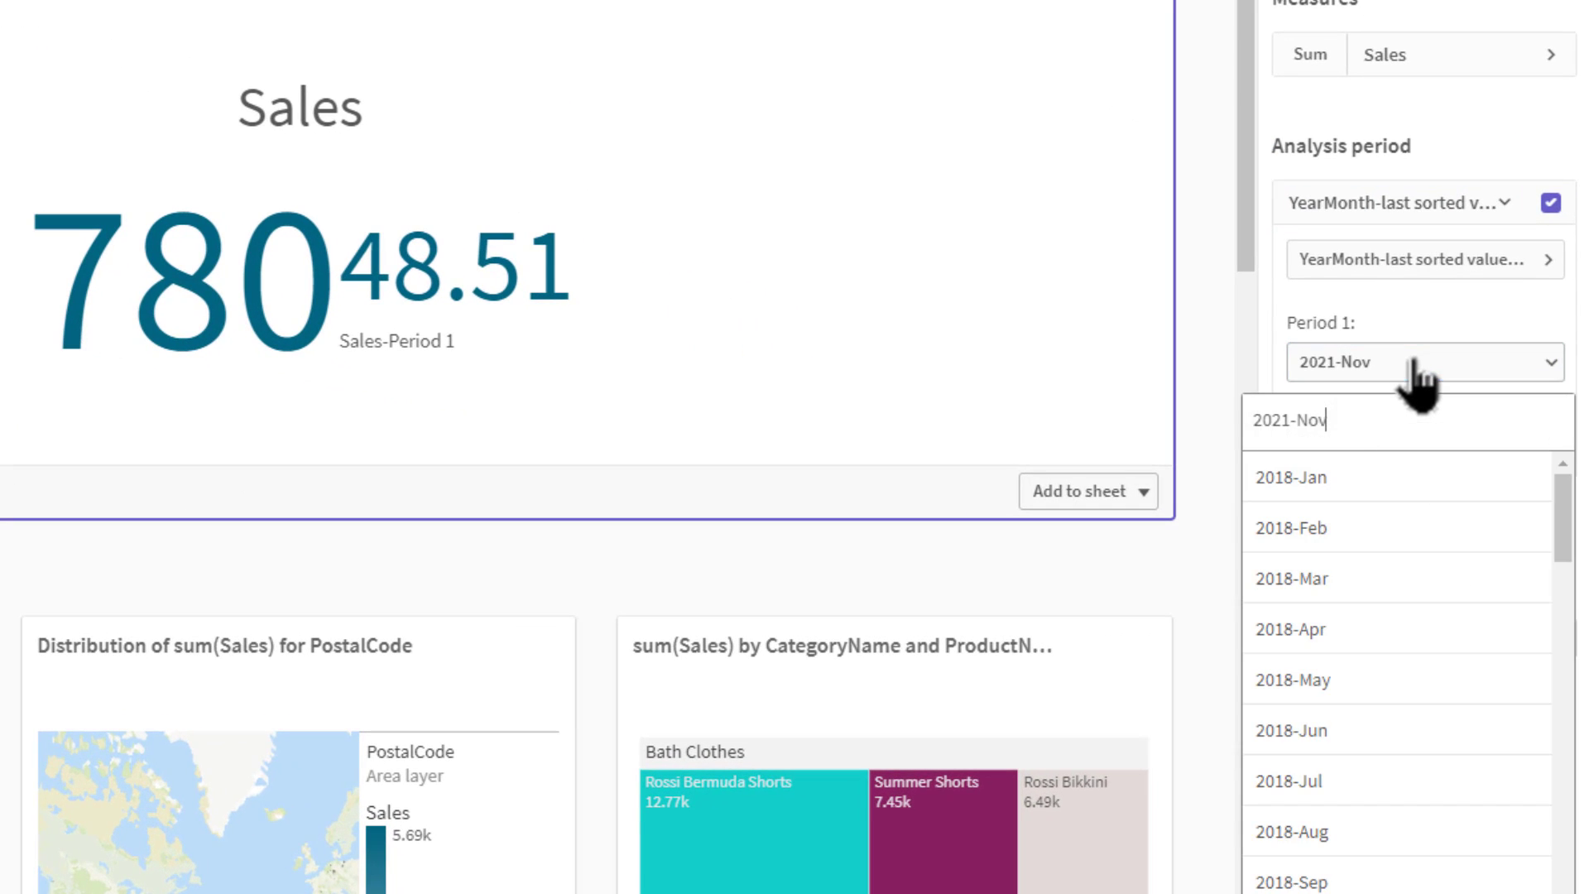
click(1406, 532)
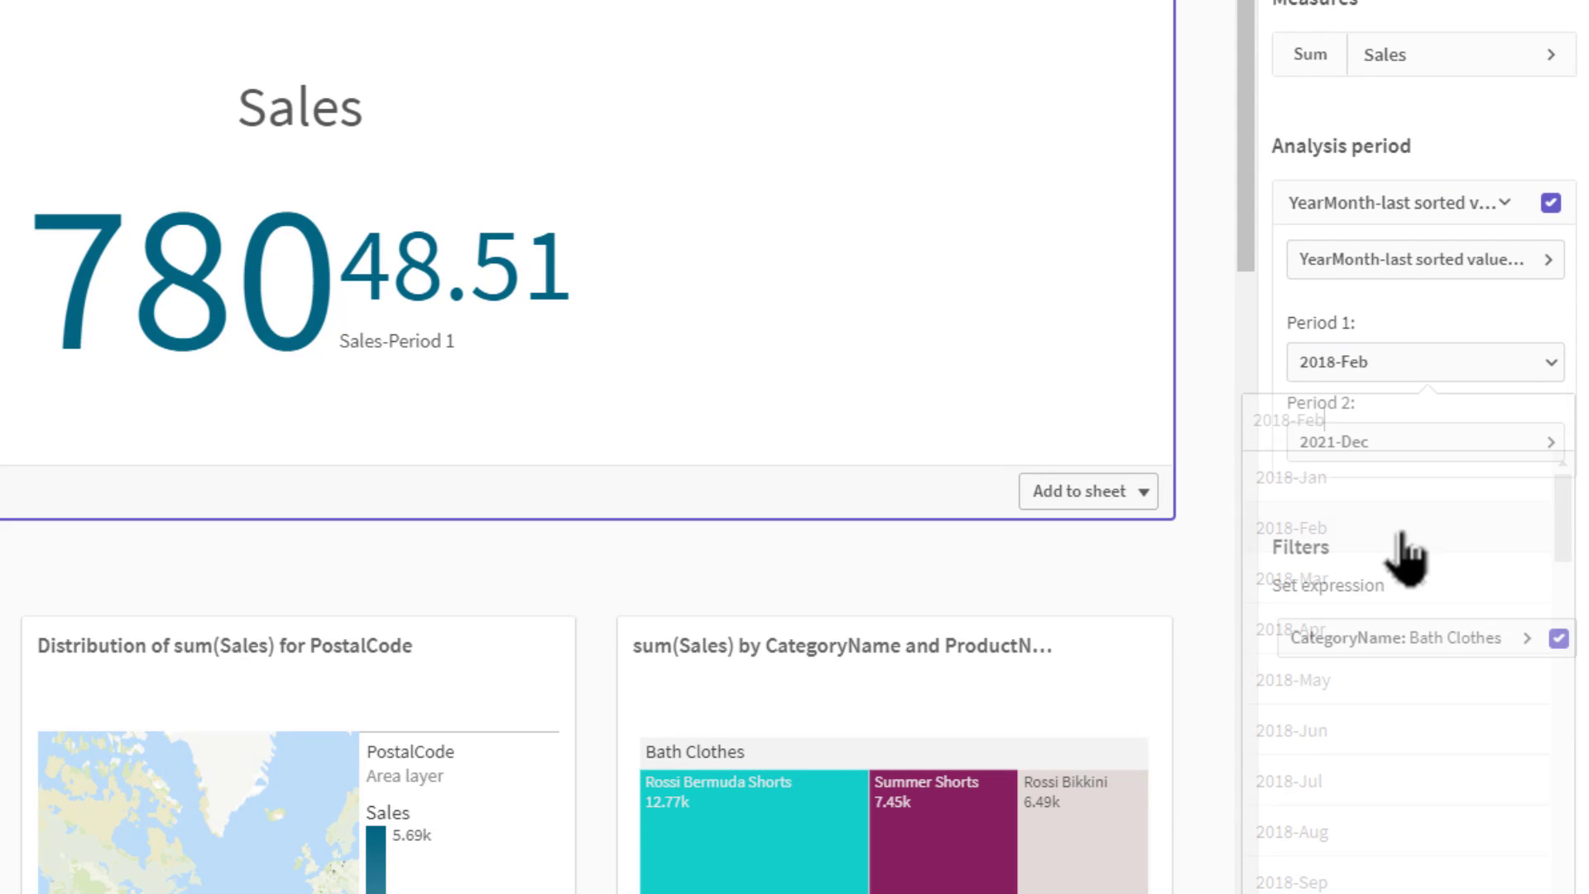